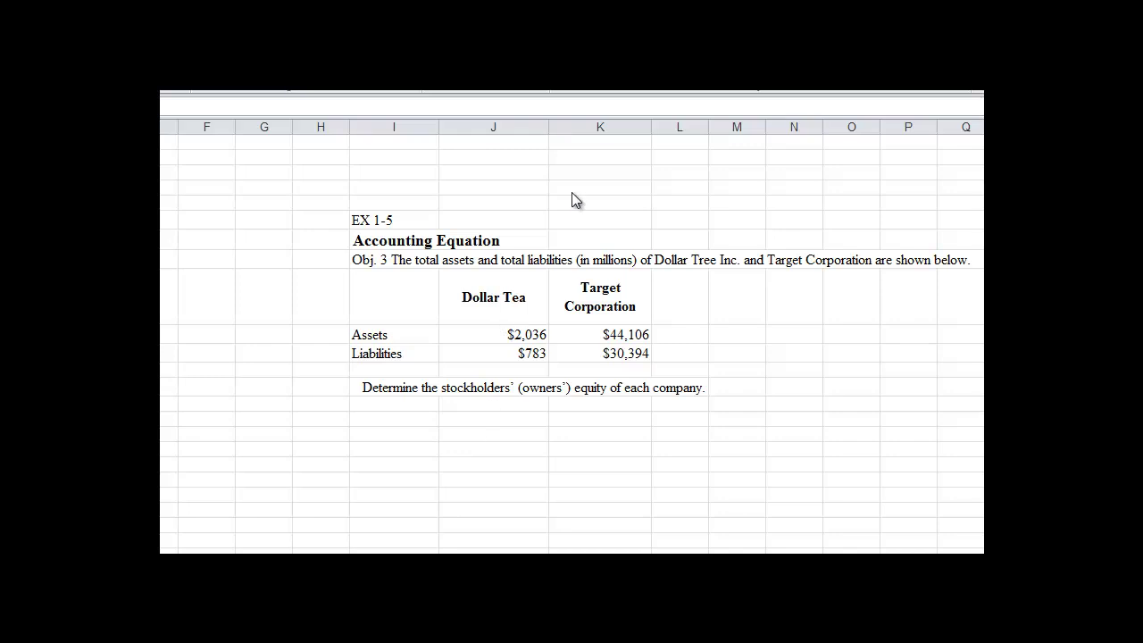
# Enter the accounting equation "assets = liabilities + oe" in column I, a few rows below the stockholders' equity question.
pyautogui.hotkey('ctrl', 'v')
pyautogui.click(398, 481)
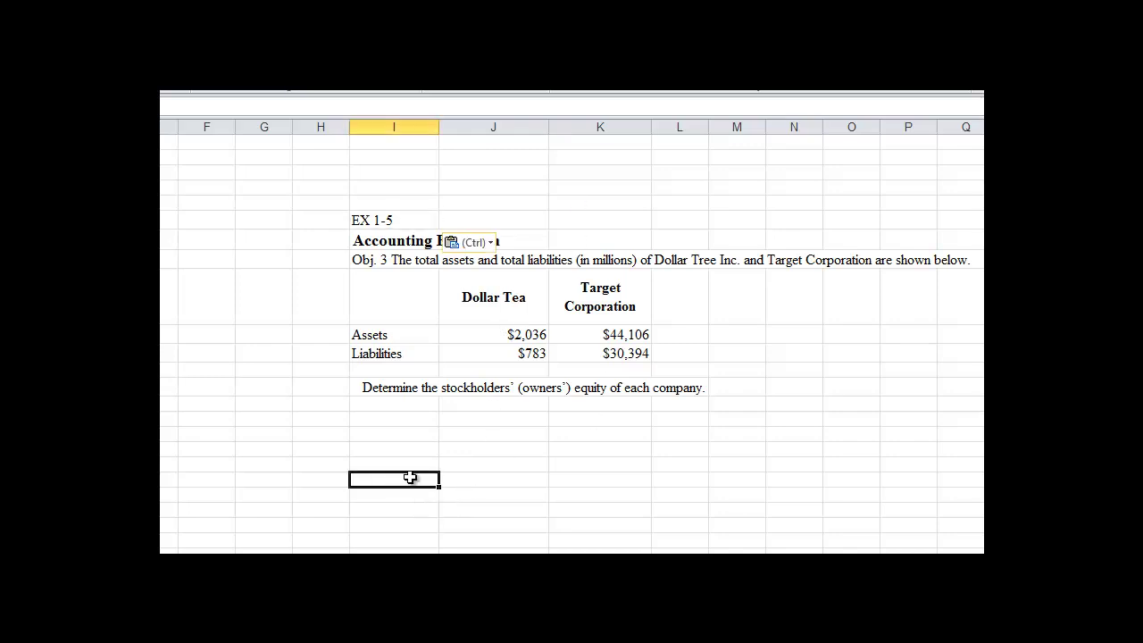
pyautogui.write('assets ')
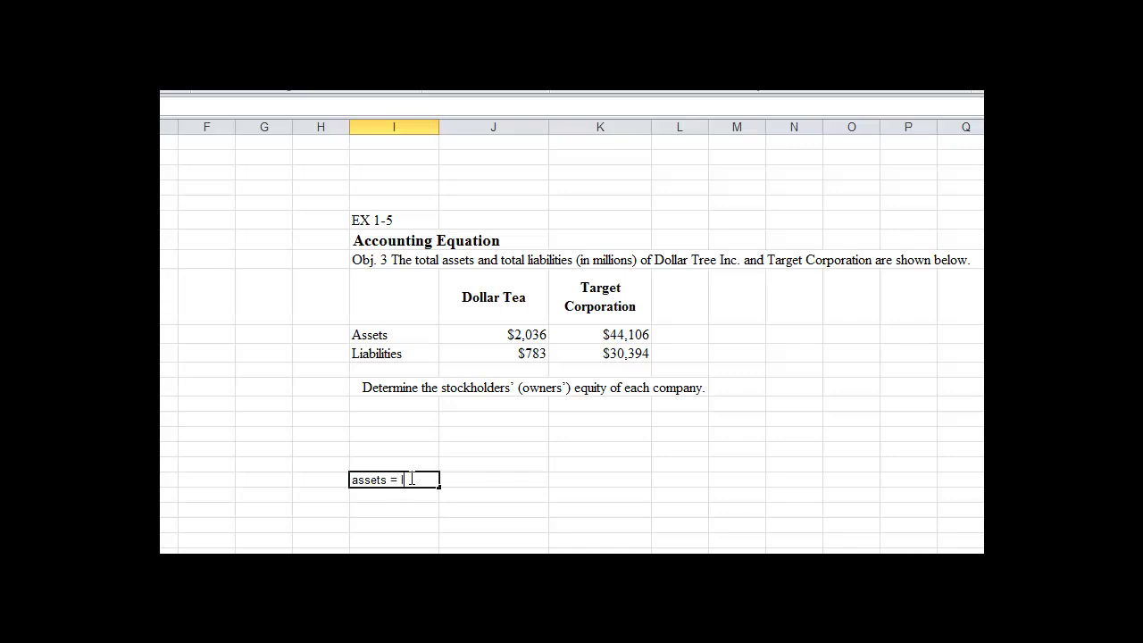
pyautogui.write('= liabilities + oe')
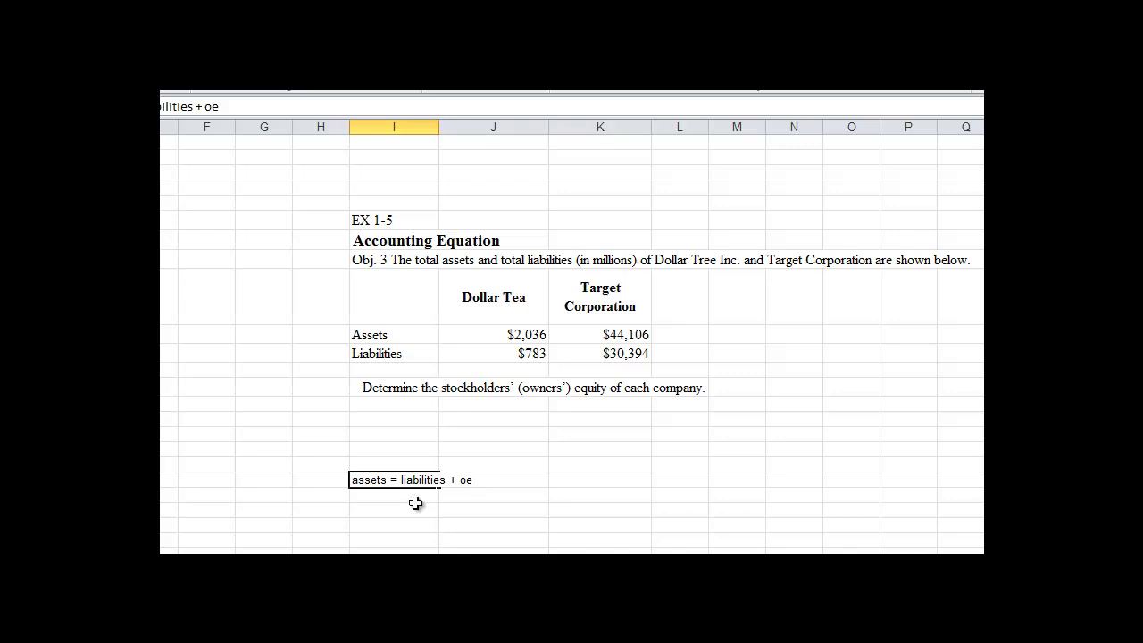
pyautogui.press('Return')
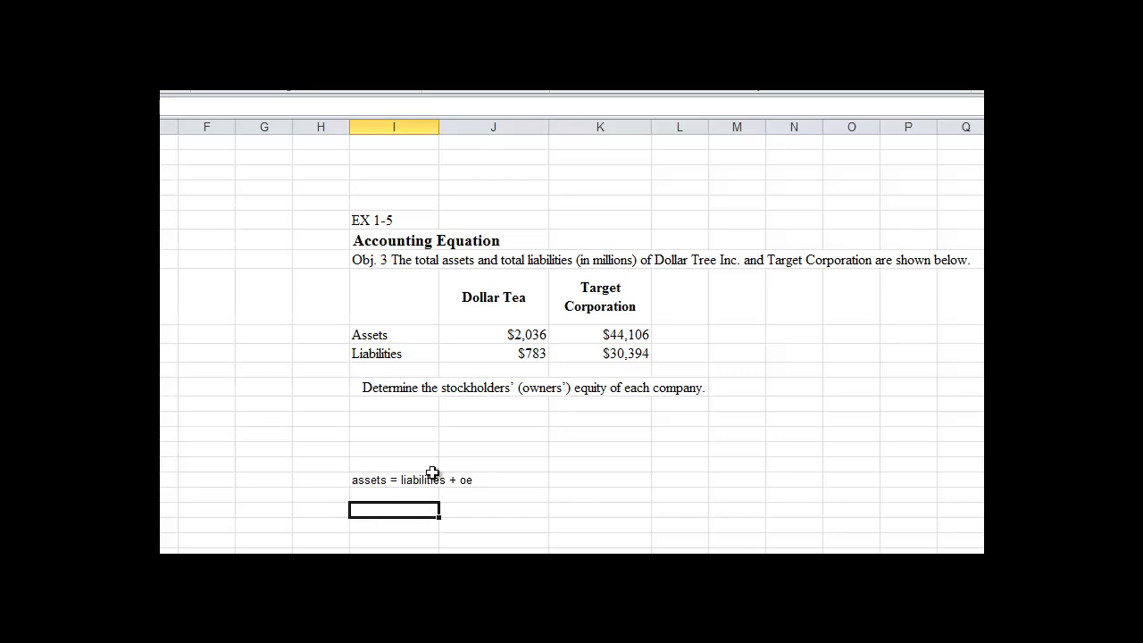
# Enter the rearranged equation "assets-liabilities= owners equity" in column I, two rows below the first equation.
pyautogui.write('assets-')
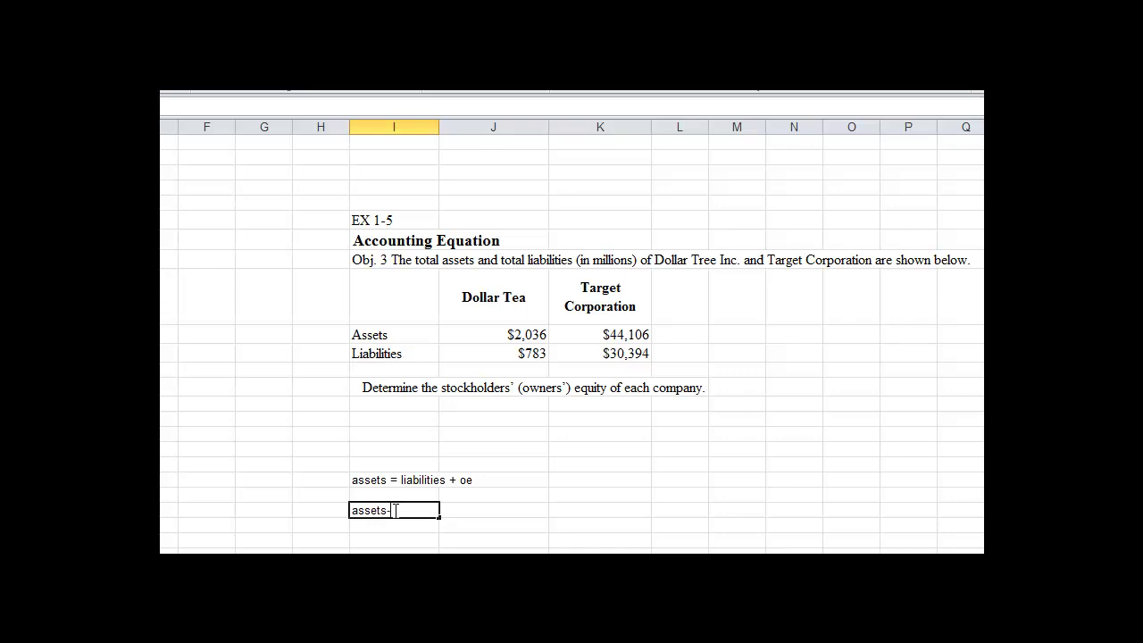
pyautogui.write('liabilities= own')
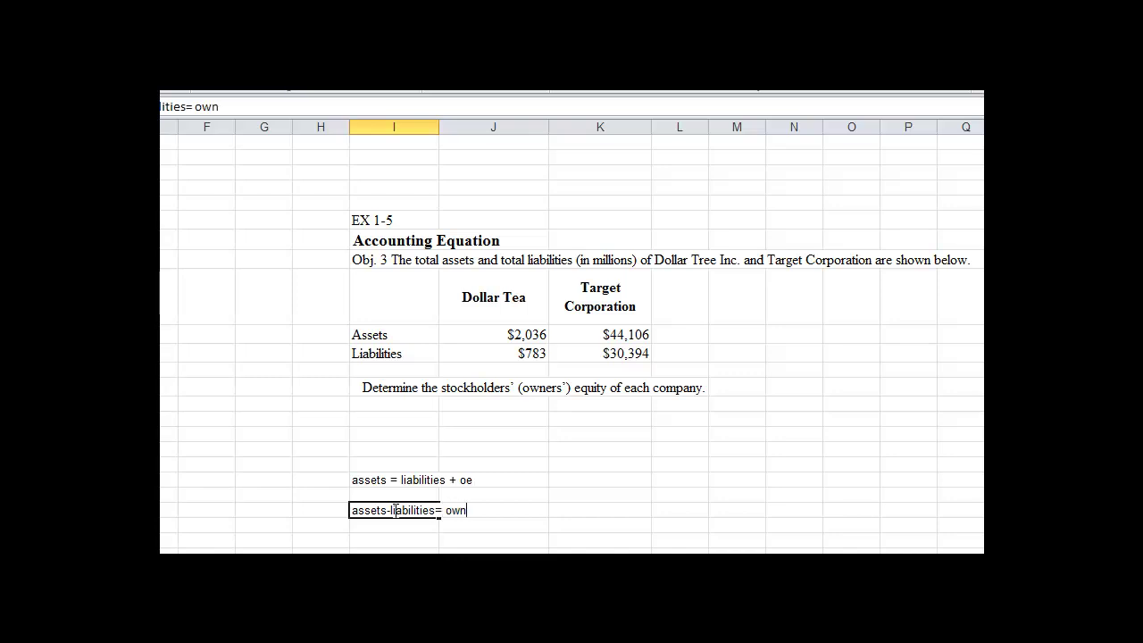
pyautogui.write('ers equity')
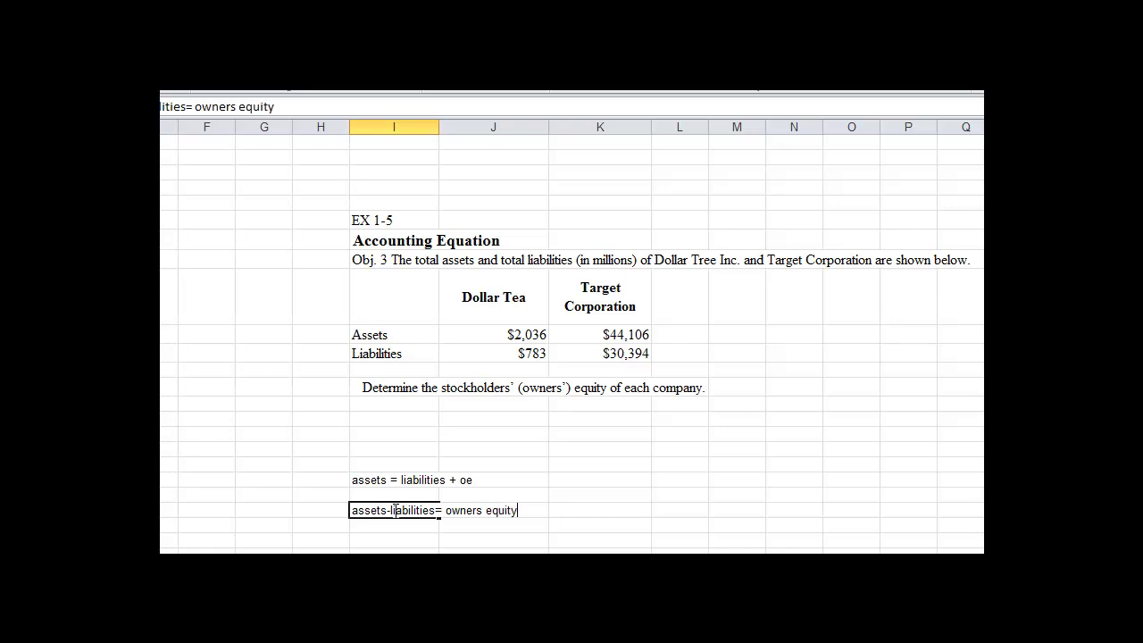
# Move the "Determine the stockholders' (owners') equity of each company." line three rows down within column I.
pyautogui.click(389, 387)
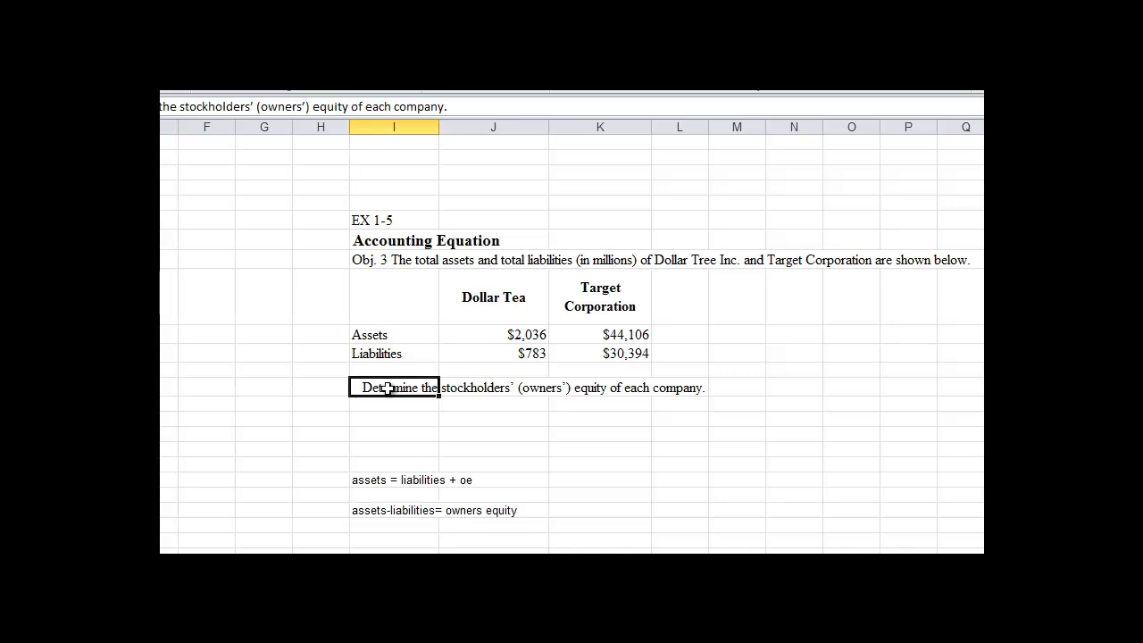
pyautogui.hotkey('ctrl', 'c')
pyautogui.click(387, 432)
pyautogui.hotkey('ctrl', 'v')
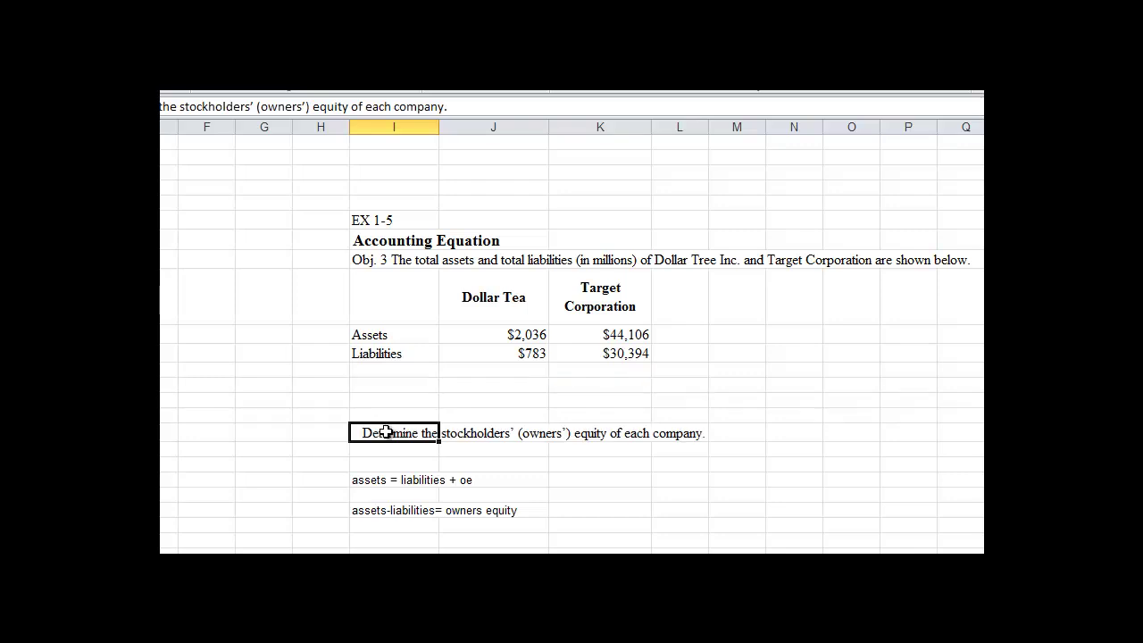
# Add the row label "owners equity" in column I directly beneath Liabilities.
pyautogui.click(406, 371)
pyautogui.write('o')
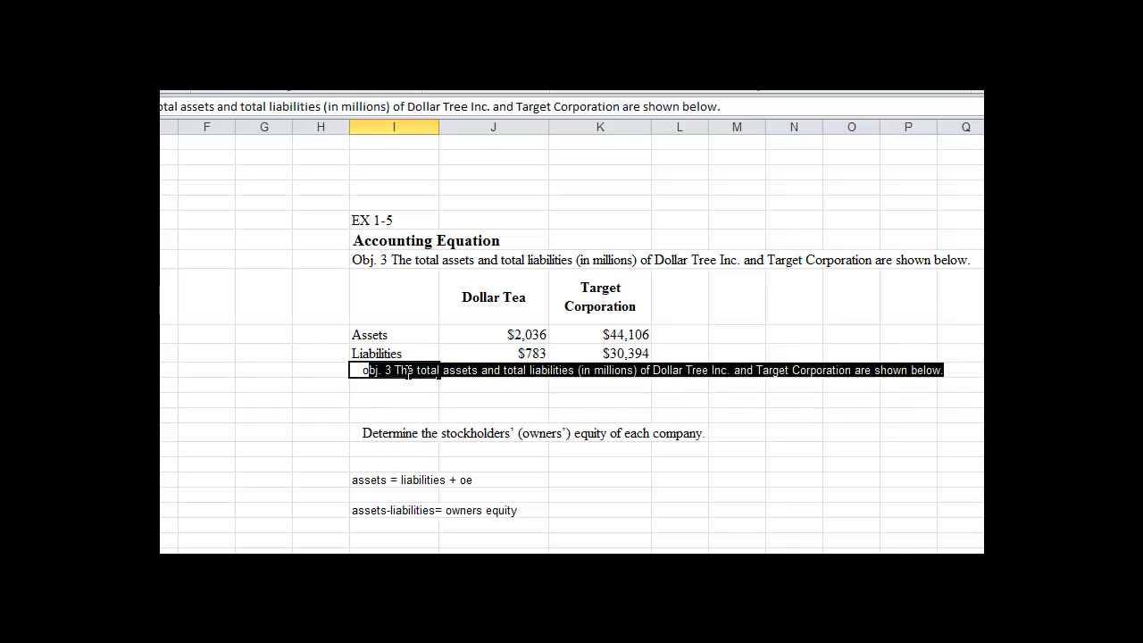
pyautogui.write('wners e')
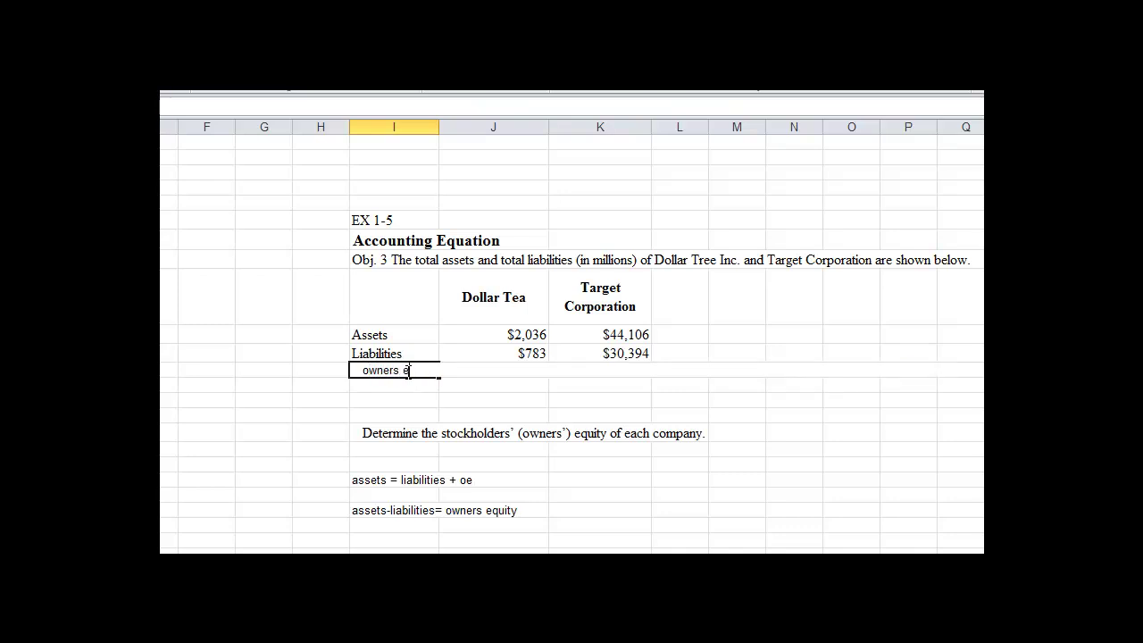
pyautogui.write('quity')
pyautogui.press('Tab')
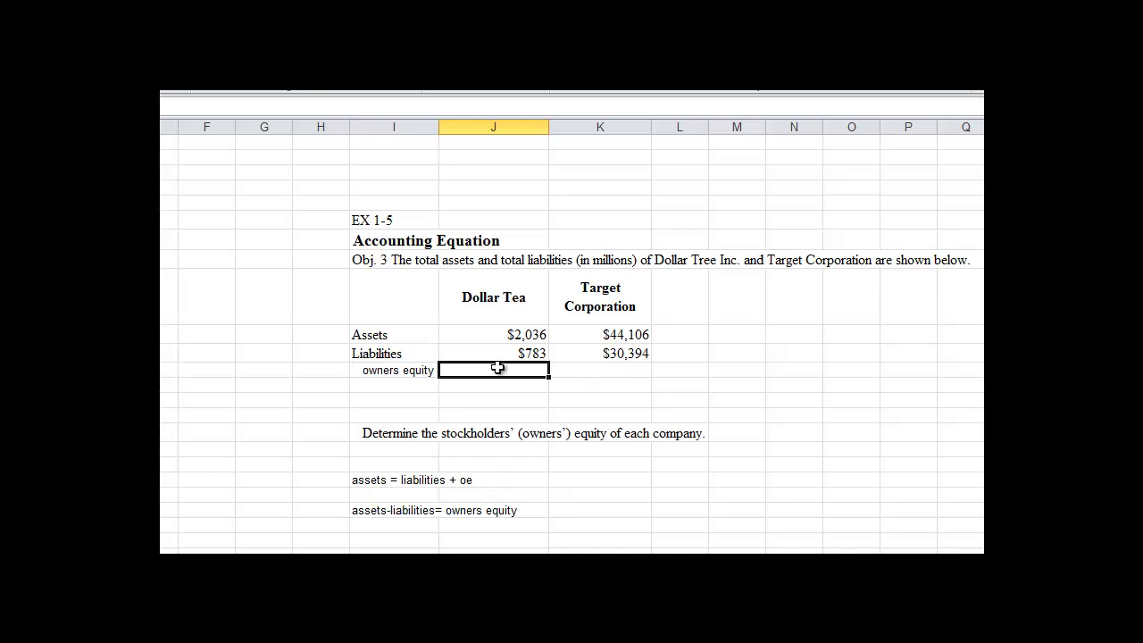
# Calculate Dollar Tea's owners equity in column J with a formula subtracting its liabilities from its assets.
pyautogui.write('=')
pyautogui.click(517, 334)
pyautogui.write('-')
pyautogui.click(513, 355)
pyautogui.press('Return')
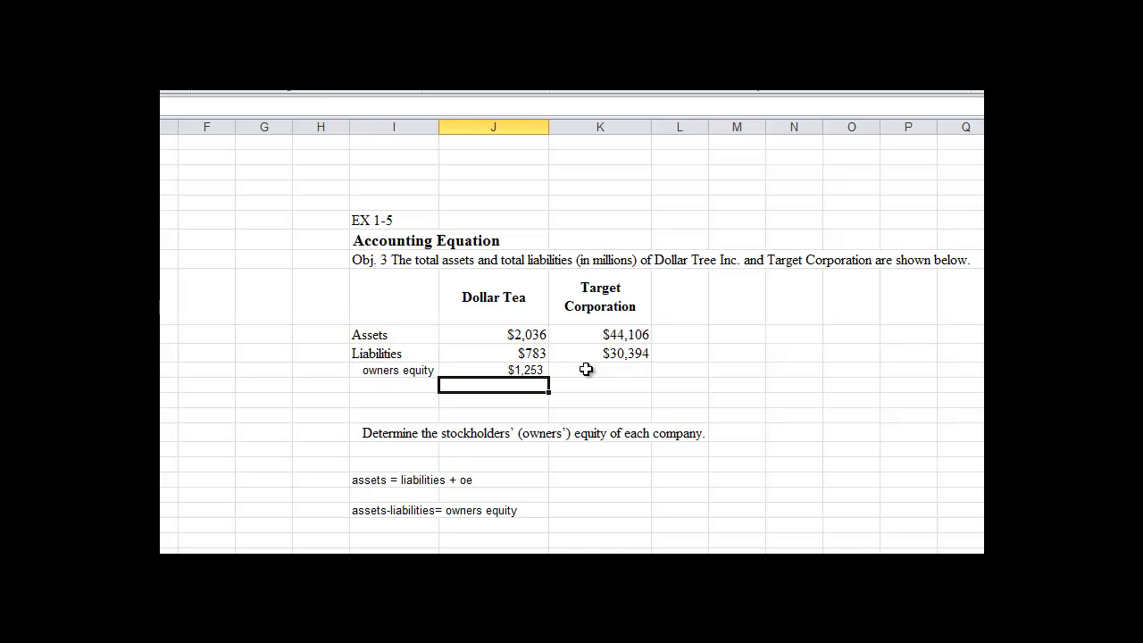
# Calculate Target Corporation's owners equity with a formula subtracting its liabilities from its assets in K19, and clear that formula again.
pyautogui.click(600, 334)
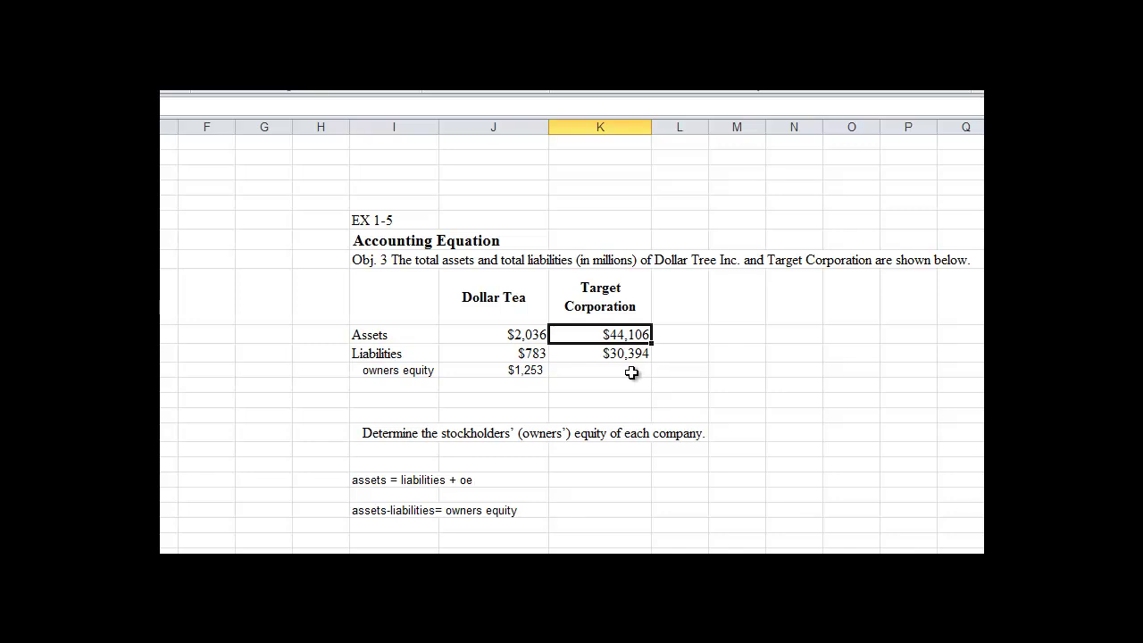
pyautogui.click(616, 353)
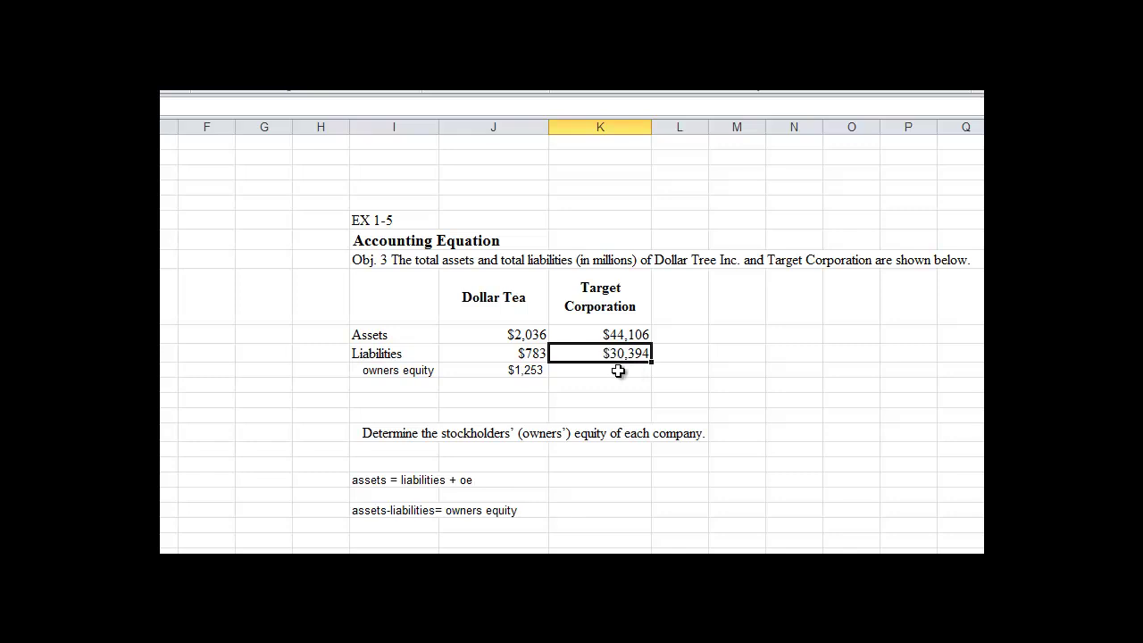
pyautogui.click(625, 334)
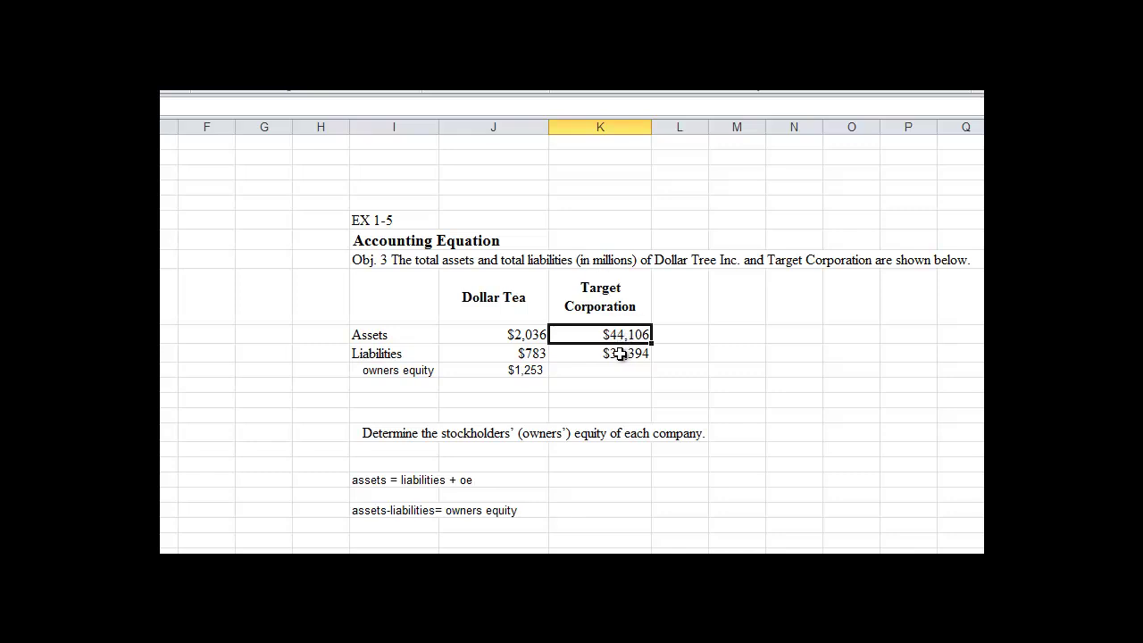
pyautogui.click(620, 355)
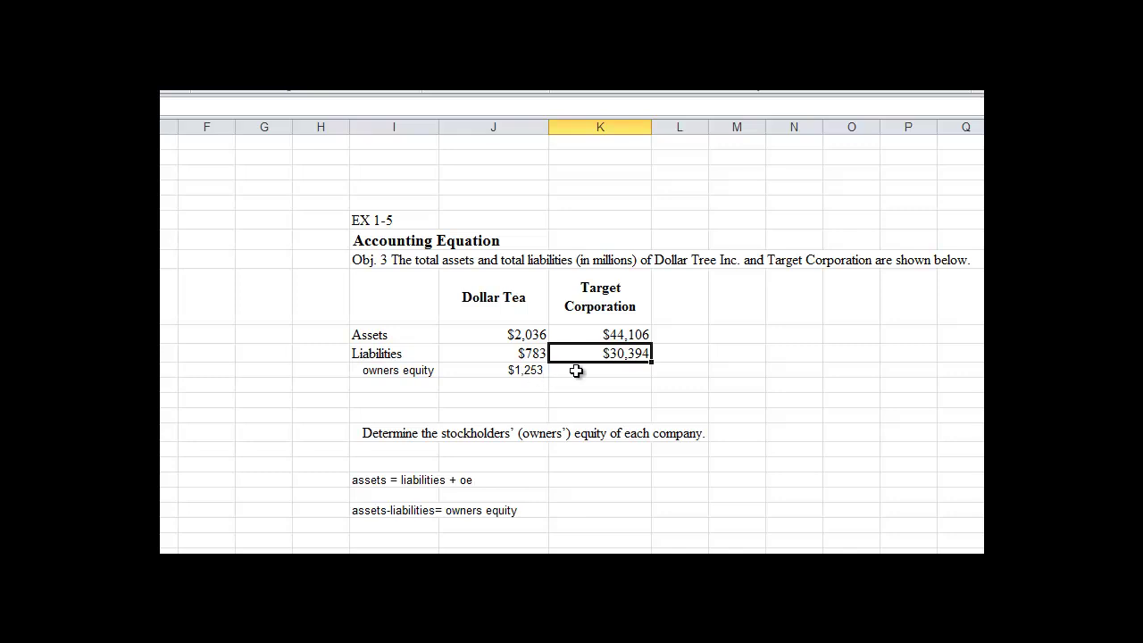
pyautogui.click(576, 371)
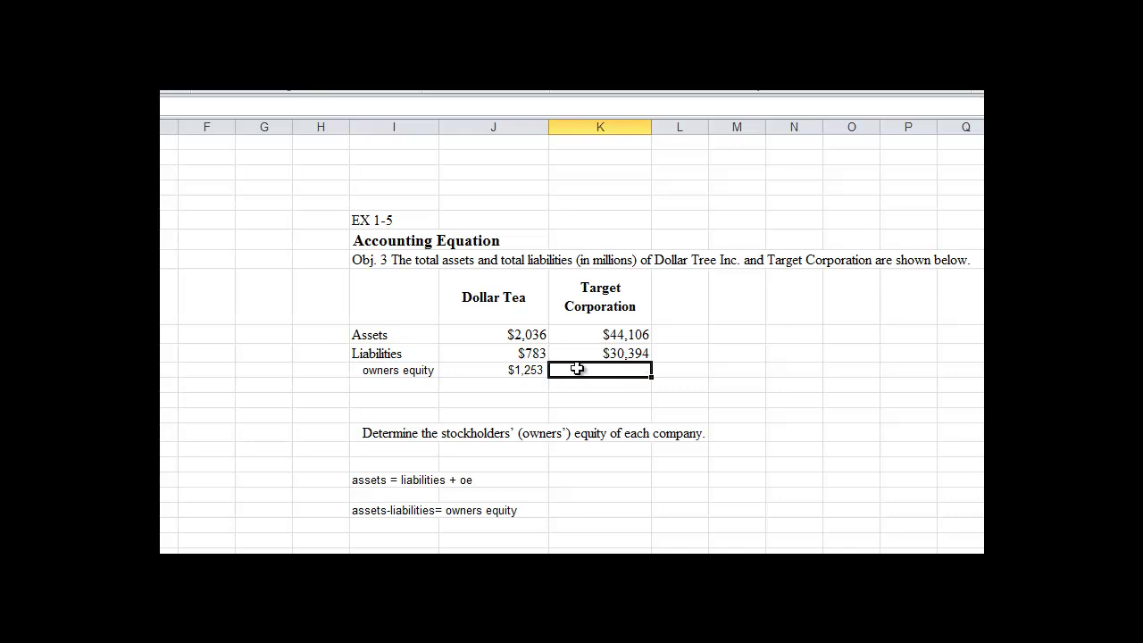
pyautogui.write('=')
pyautogui.click(588, 337)
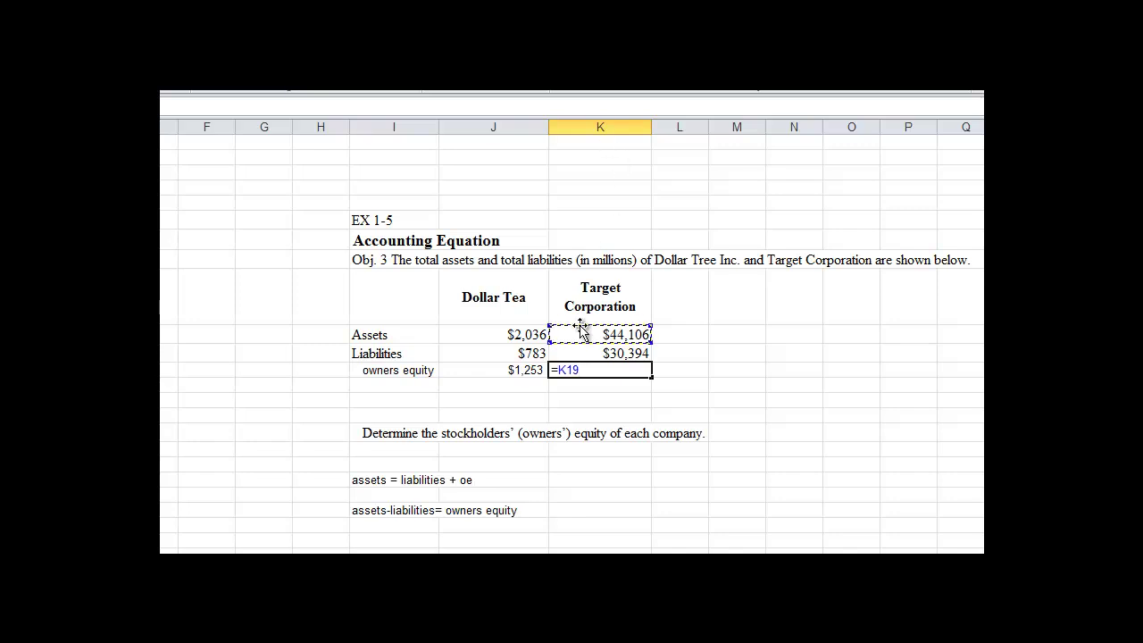
pyautogui.write('-')
pyautogui.click(593, 355)
pyautogui.press('Return')
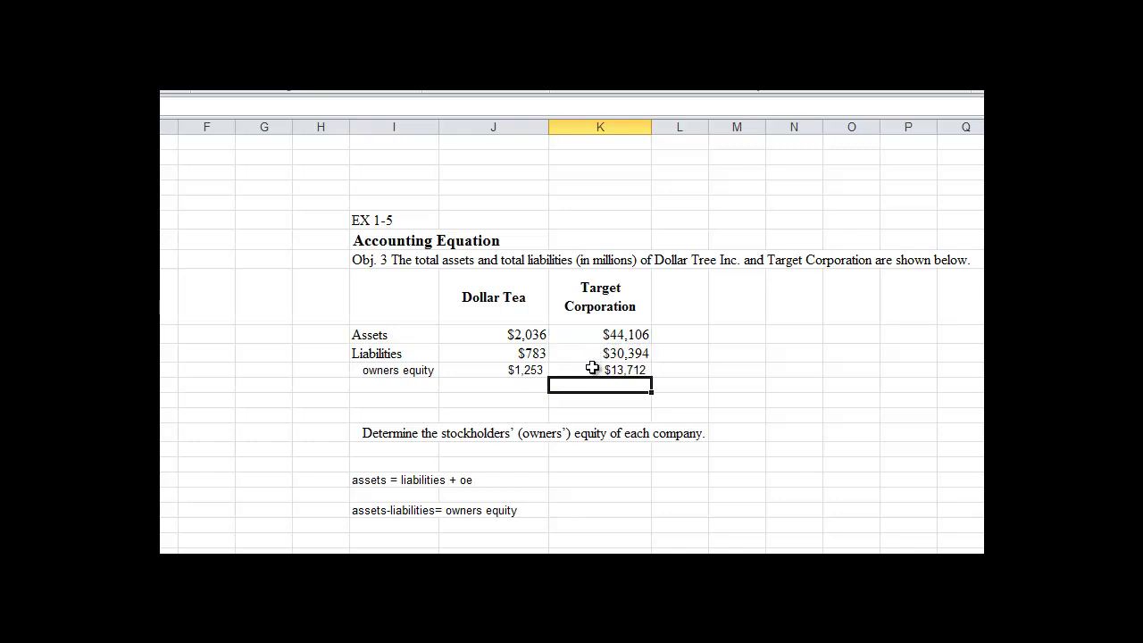
pyautogui.click(585, 367)
pyautogui.press('BackSpace')
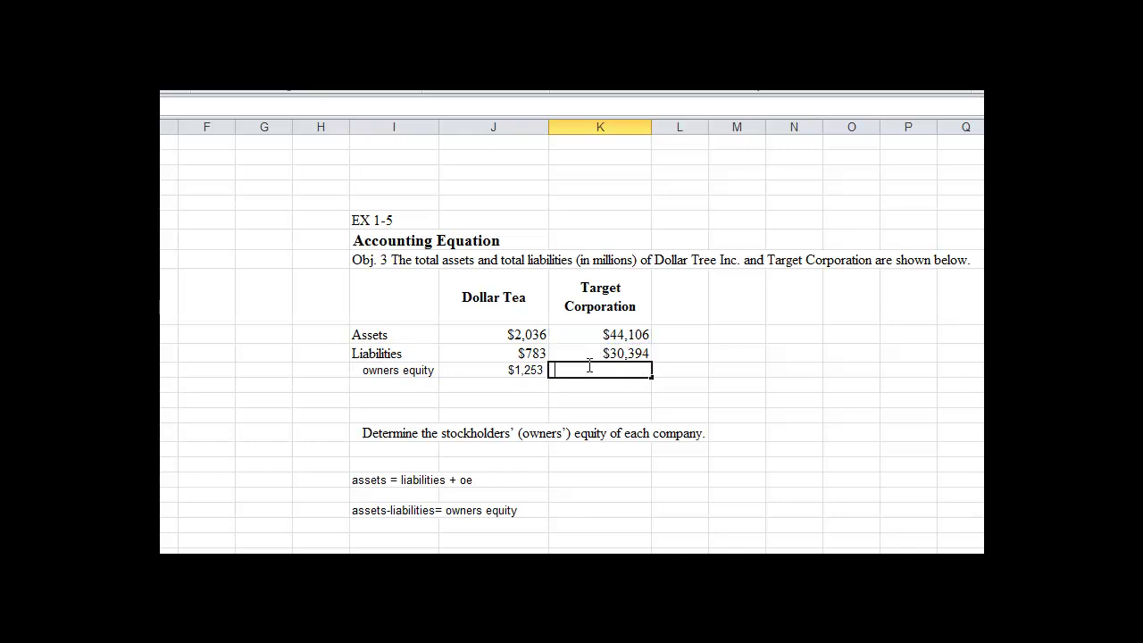
# Copy Dollar Tea's owners equity formula into the owners equity cell for Target Corporation.
pyautogui.click(523, 370)
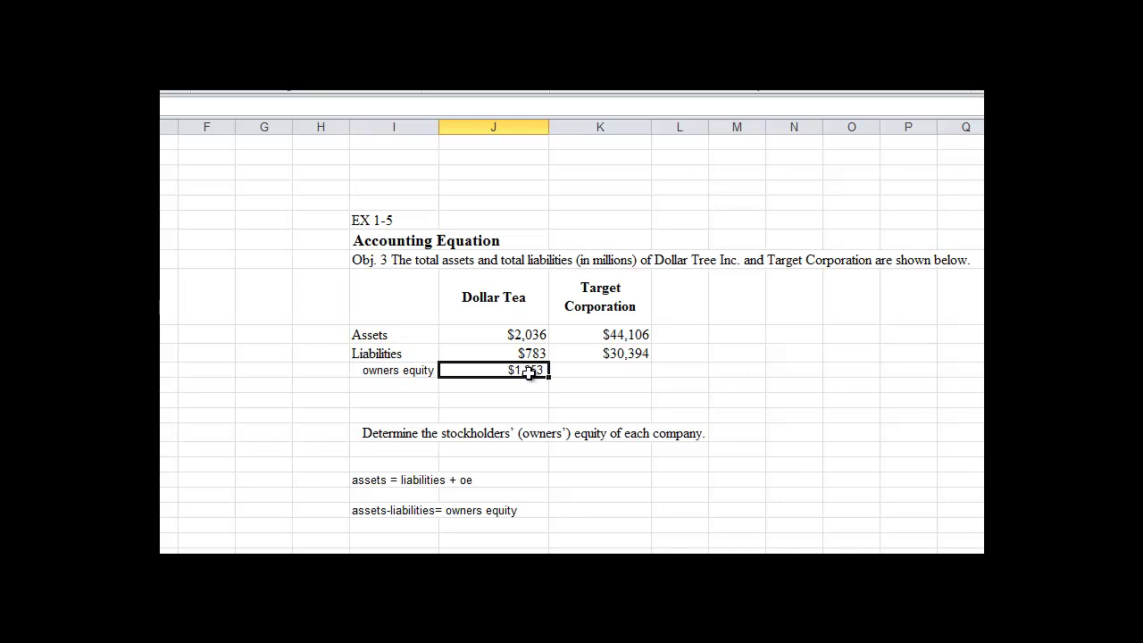
pyautogui.hotkey('ctrl', 'c')
pyautogui.click(585, 370)
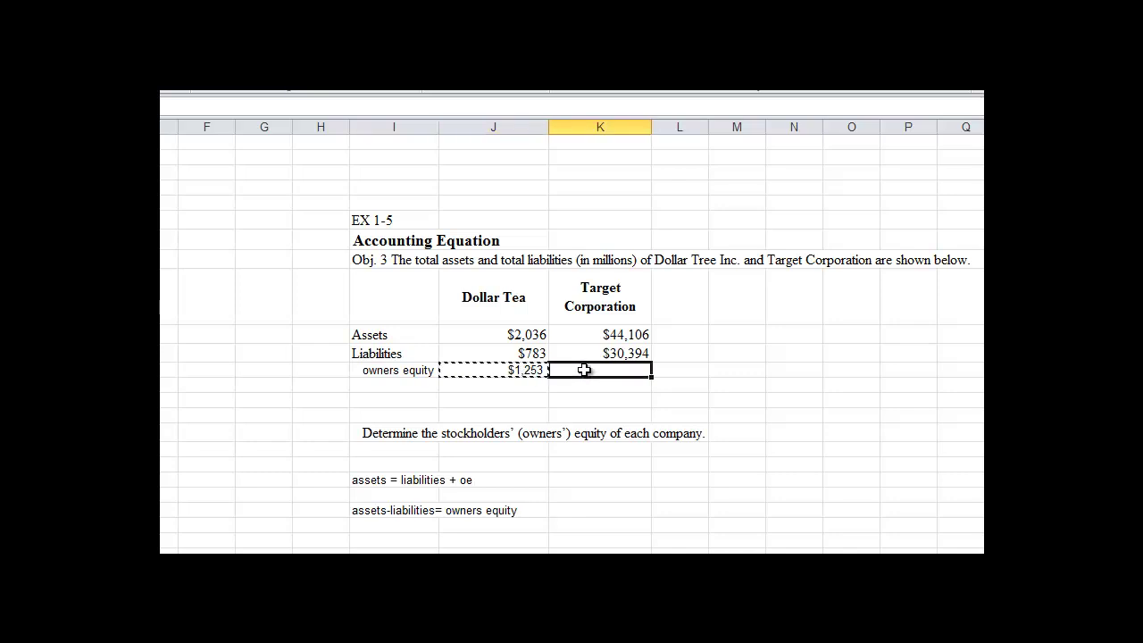
pyautogui.hotkey('ctrl', 'v')
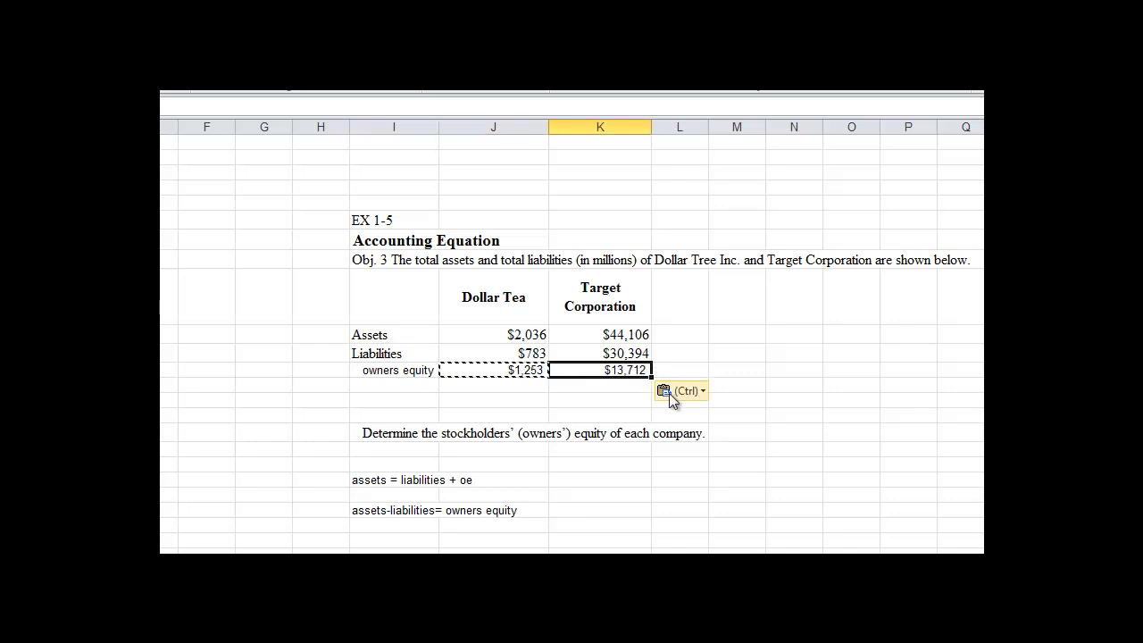
pyautogui.click(680, 355)
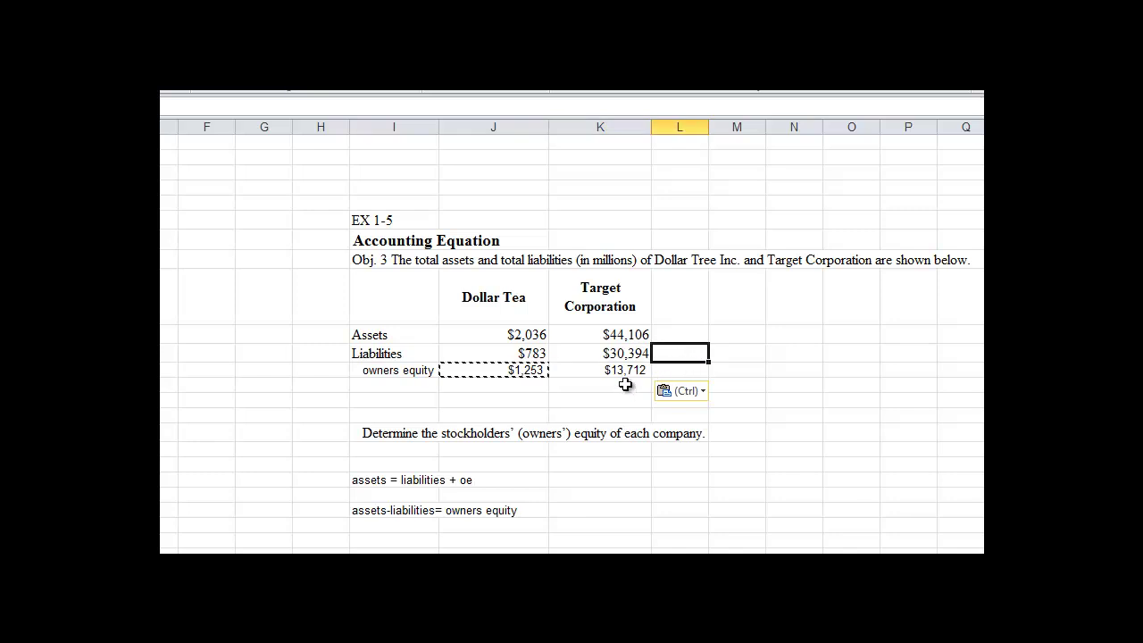